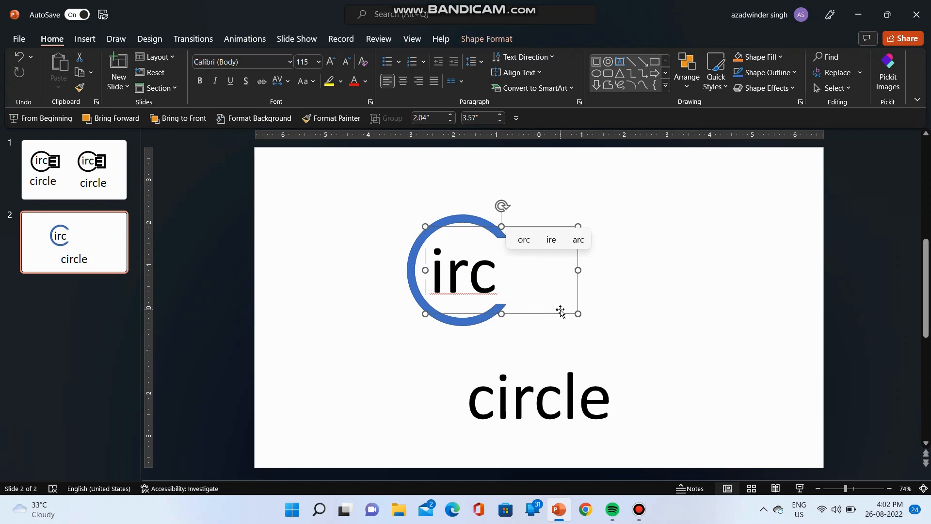
Draw a rectangle about 1.55" high and 0.72" wide in the opening of the blue C-shaped ring
{"action": "left_click", "coordinate": [633, 206]}
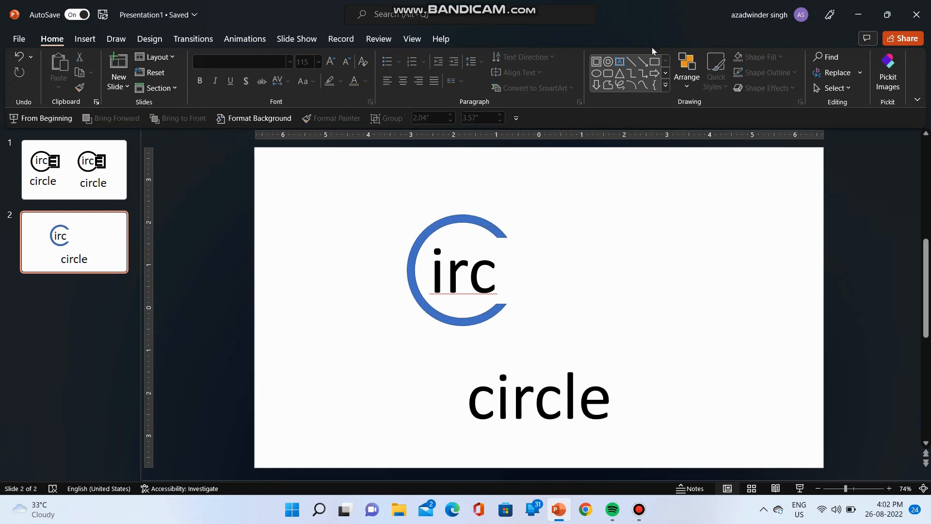
{"action": "left_click", "coordinate": [653, 63]}
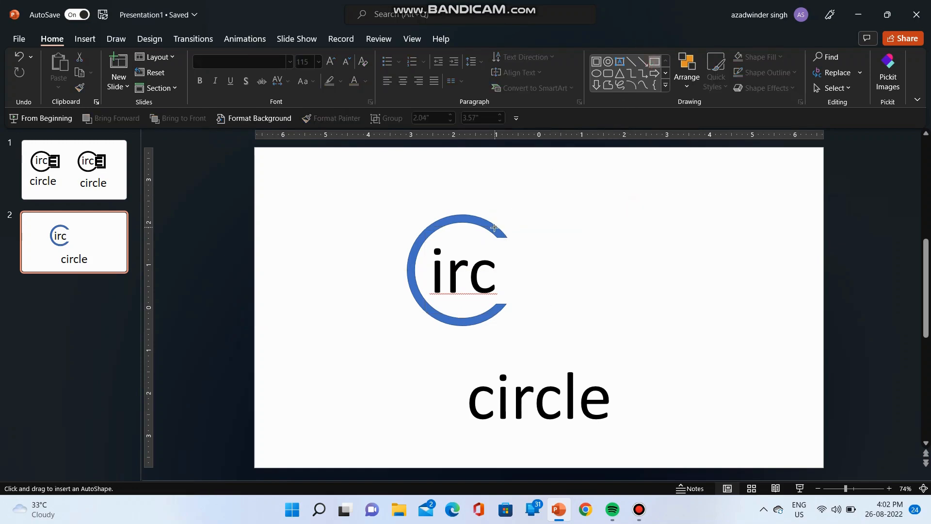
{"action": "mouse_move", "coordinate": [501, 238]}
{"action": "left_mouse_down"}
{"action": "mouse_move", "coordinate": [524, 287]}
{"action": "mouse_move", "coordinate": [517, 306]}
{"action": "mouse_move", "coordinate": [503, 284]}
{"action": "mouse_move", "coordinate": [526, 274]}
{"action": "mouse_move", "coordinate": [513, 265]}
{"action": "left_mouse_up"}
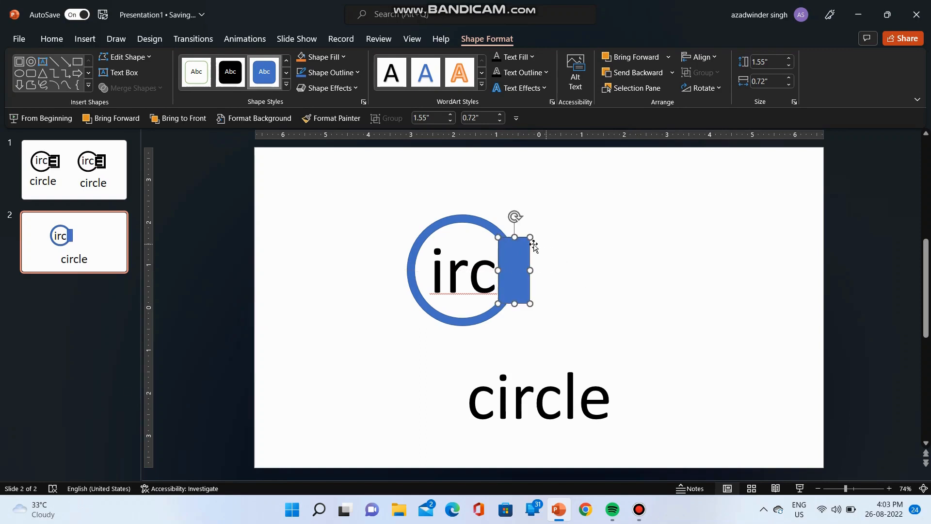
Shorten the rectangle slightly at its upper and lower ends and narrow it into a thin vertical bar matching the ring's thickness
{"action": "left_click_drag", "start_coordinate": [516, 237], "coordinate": [513, 243]}
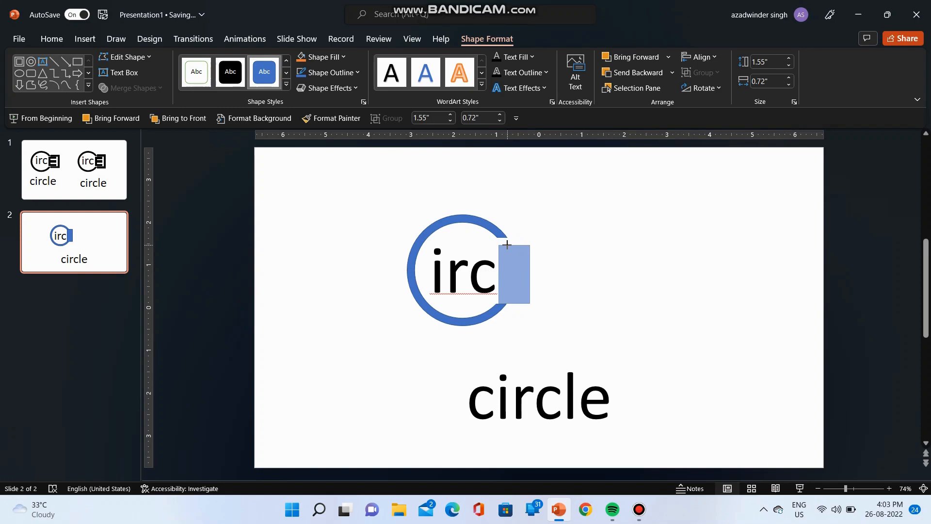
{"action": "left_click_drag", "start_coordinate": [507, 245], "coordinate": [506, 245]}
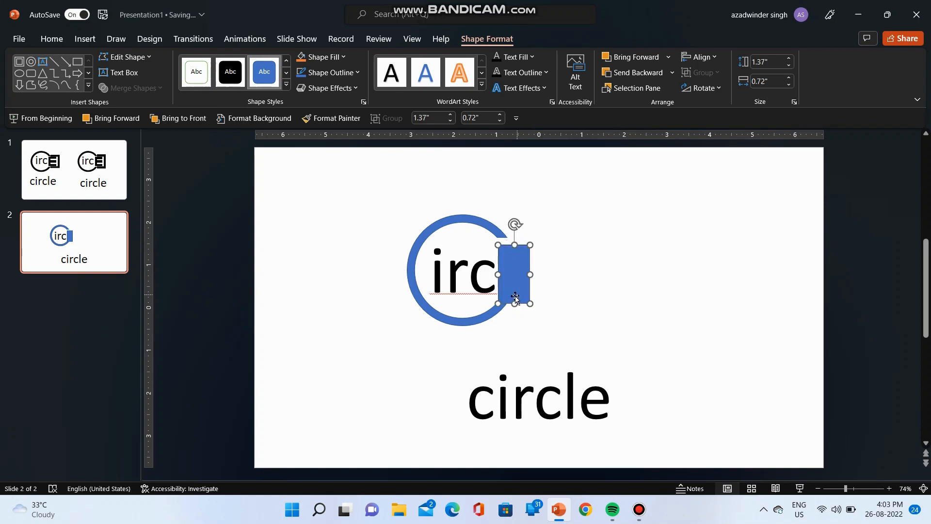
{"action": "left_click_drag", "start_coordinate": [515, 304], "coordinate": [509, 300]}
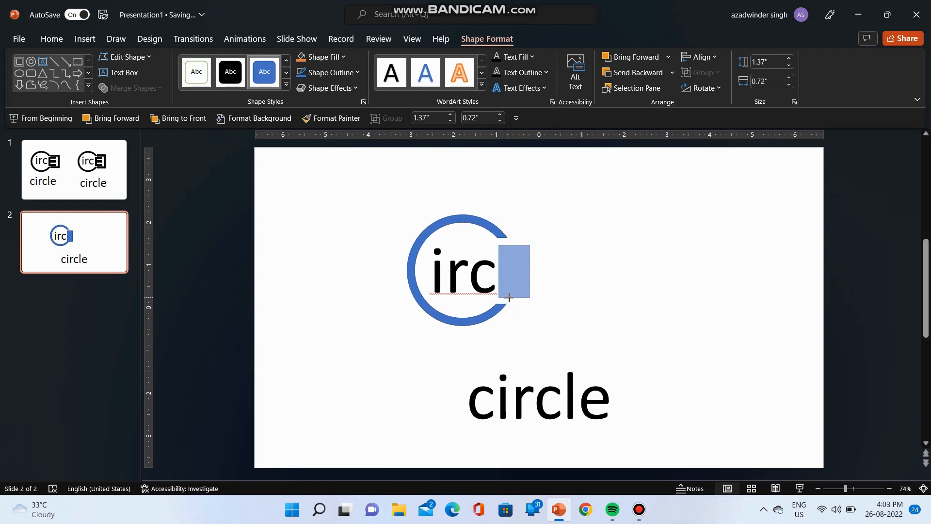
{"action": "left_click_drag", "start_coordinate": [506, 297], "coordinate": [506, 275]}
{"action": "left_click", "coordinate": [535, 286]}
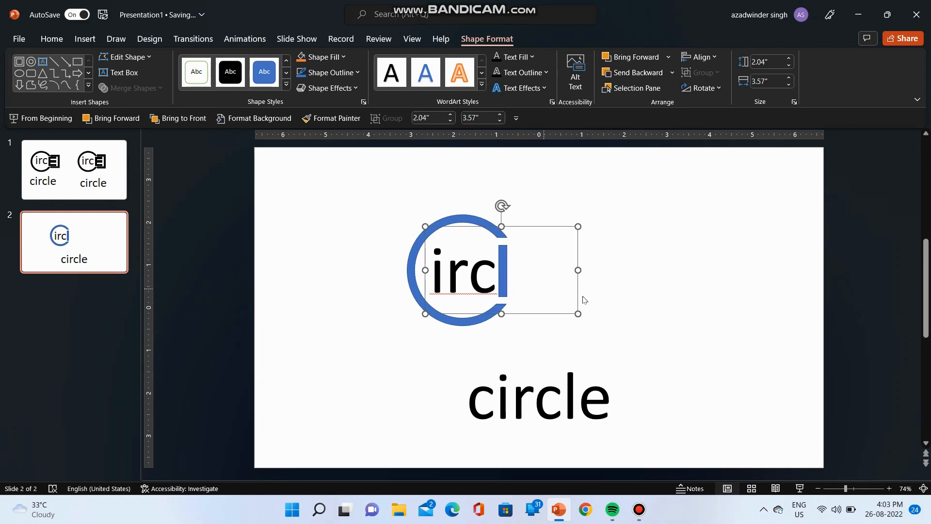
{"action": "left_click", "coordinate": [631, 295]}
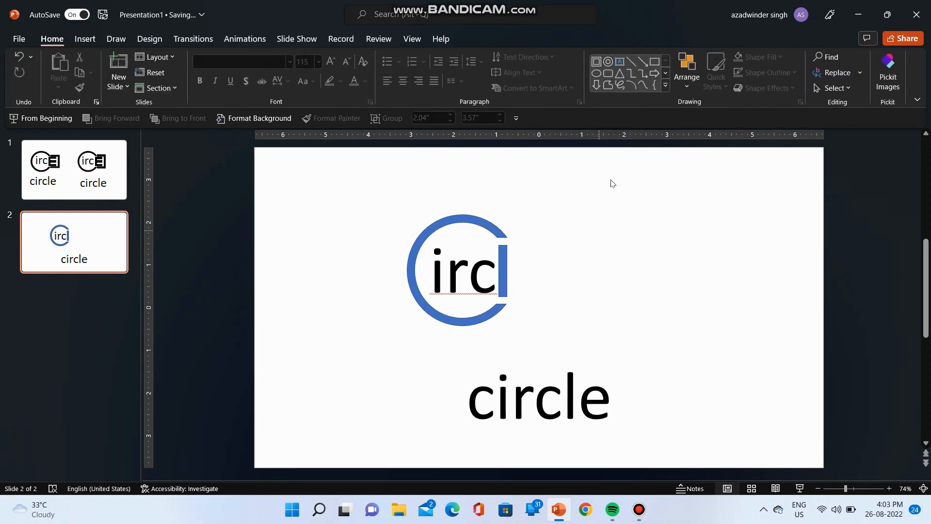
Draw a horizontal bar about 0.21" high beside the upper end of the vertical bar and set its width to 0.6"
{"action": "left_click", "coordinate": [657, 64]}
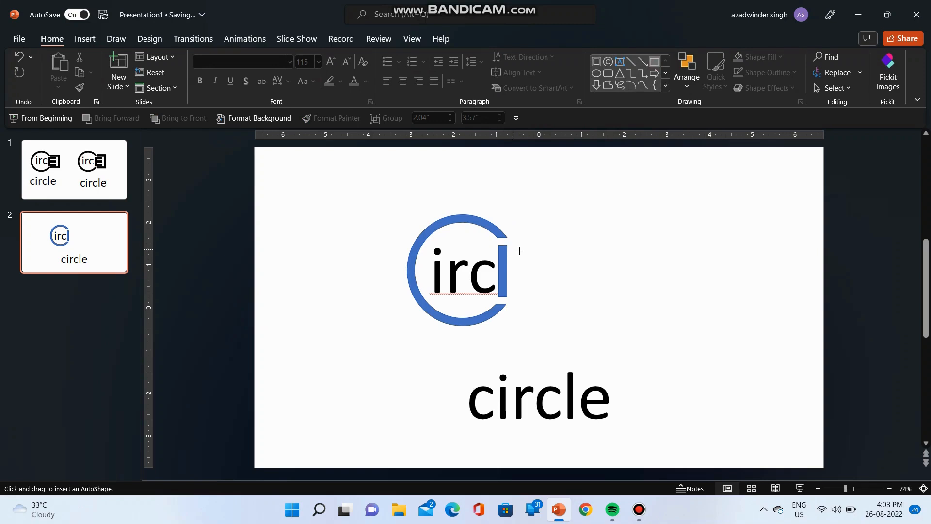
{"action": "left_click_drag", "start_coordinate": [510, 245], "coordinate": [533, 255]}
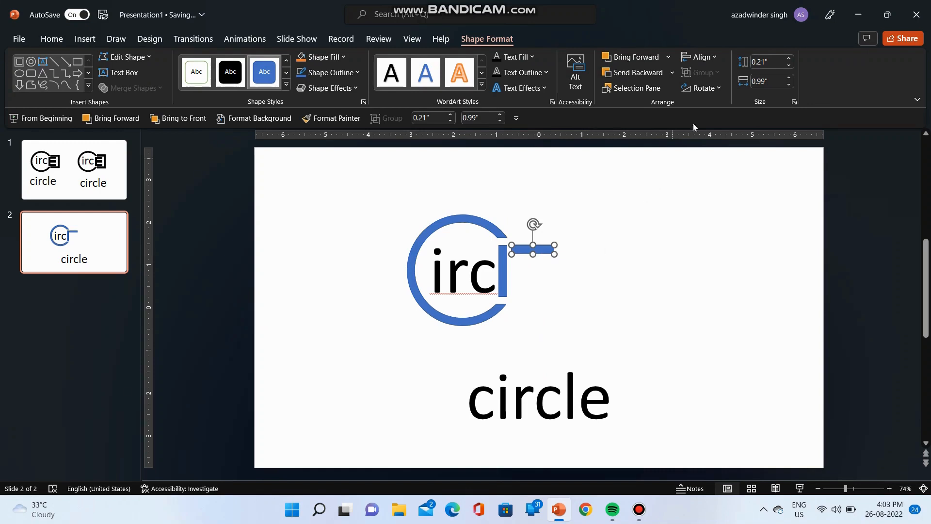
{"action": "left_click", "coordinate": [789, 85]}
{"action": "left_click", "coordinate": [788, 85]}
{"action": "left_click", "coordinate": [788, 85]}
{"action": "left_click", "coordinate": [788, 86]}
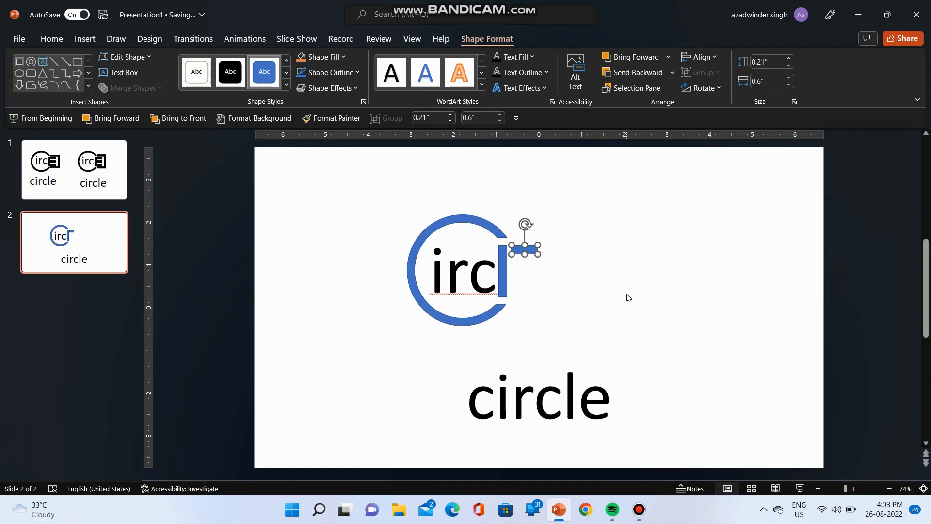
{"action": "key", "text": "ctrl+z"}
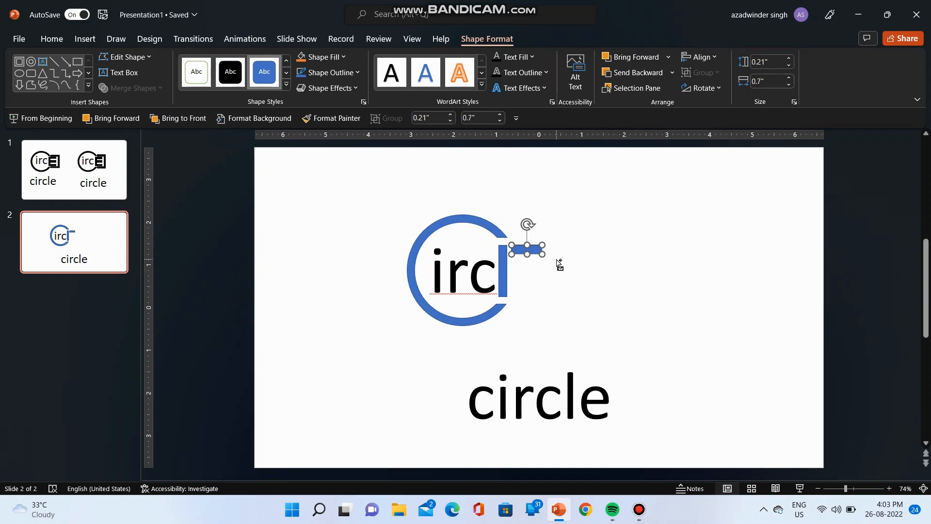
{"action": "key", "text": "ctrl+y"}
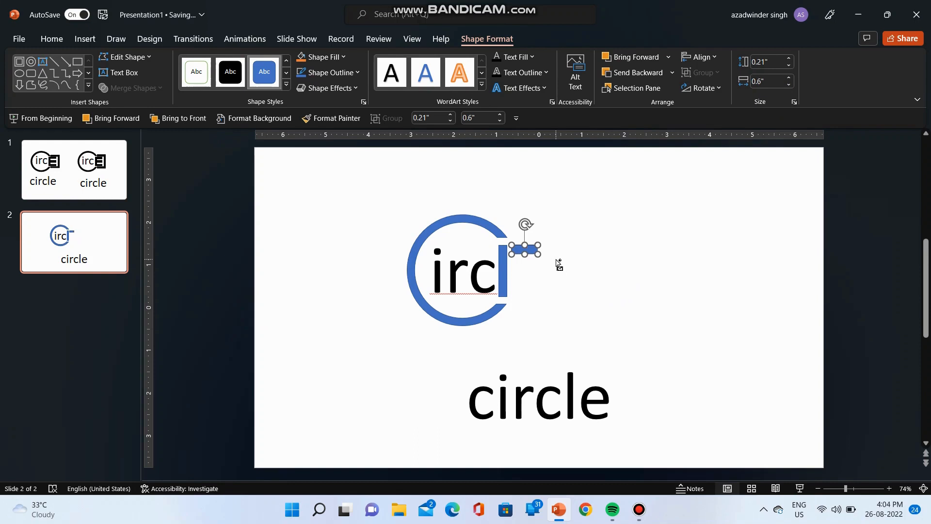
Duplicate the horizontal bar twice, placing the copies at the lower end and middle of the vertical bar to form an E
{"action": "key", "text": "ctrl+d"}
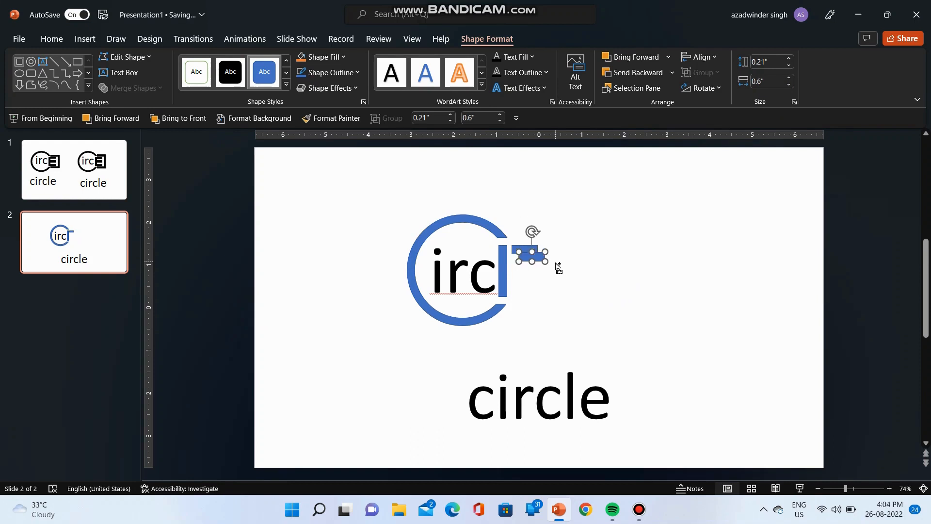
{"action": "left_click_drag", "start_coordinate": [537, 256], "coordinate": [529, 292]}
{"action": "key", "text": "ctrl+d"}
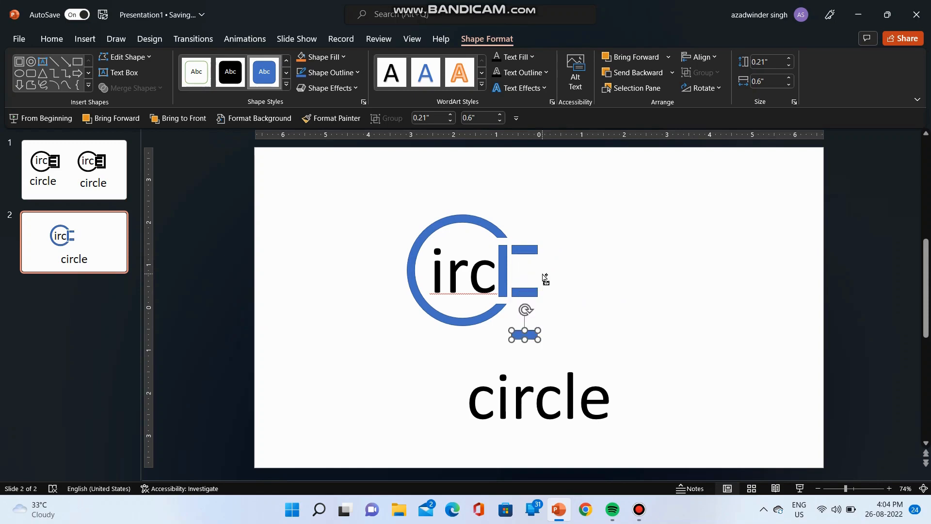
{"action": "left_click_drag", "start_coordinate": [530, 333], "coordinate": [530, 271]}
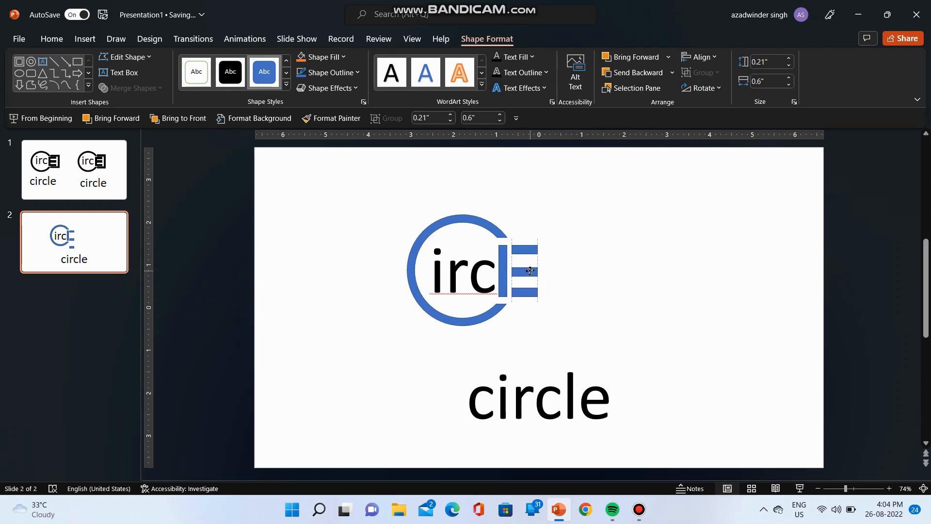
{"action": "left_click_drag", "start_coordinate": [528, 270], "coordinate": [529, 270]}
{"action": "left_click", "coordinate": [587, 275]}
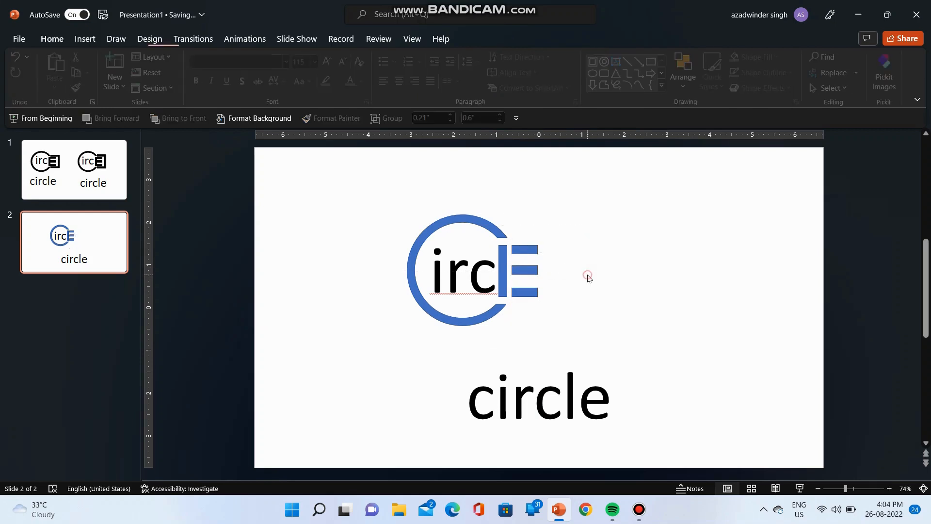
Draw a frame about 2.04" high and 1.92" wide beside the E and thin its border to match the ring
{"action": "left_click", "coordinate": [597, 62]}
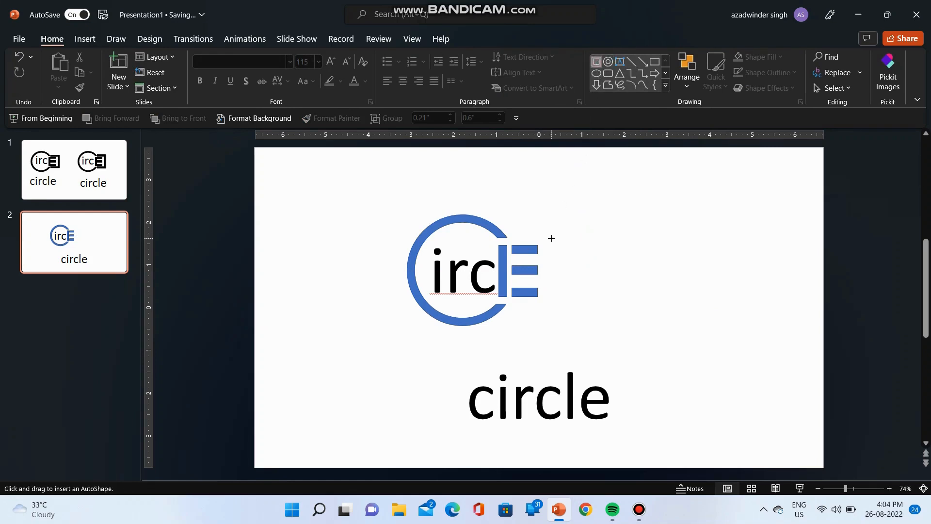
{"action": "left_click_drag", "start_coordinate": [555, 229], "coordinate": [637, 316]}
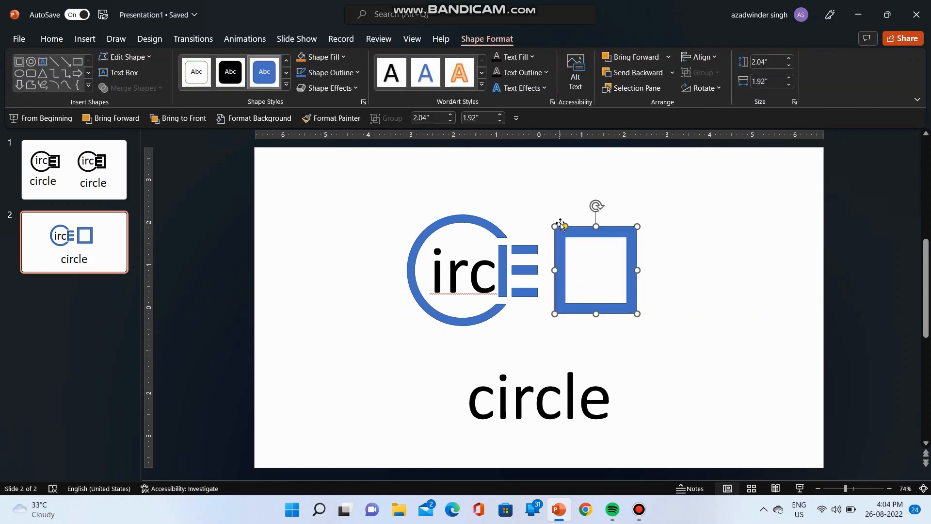
{"action": "left_click_drag", "start_coordinate": [565, 226], "coordinate": [563, 230]}
{"action": "left_click", "coordinate": [665, 235]}
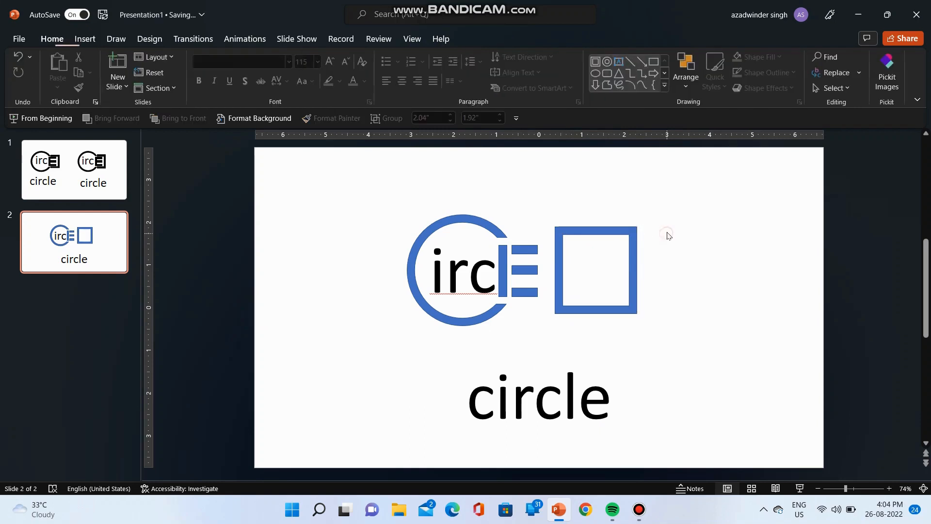
Cover the frame's left side with a rectangle about 3.39" high and 0.71" wide, and fragment the two shapes
{"action": "left_click", "coordinate": [655, 62]}
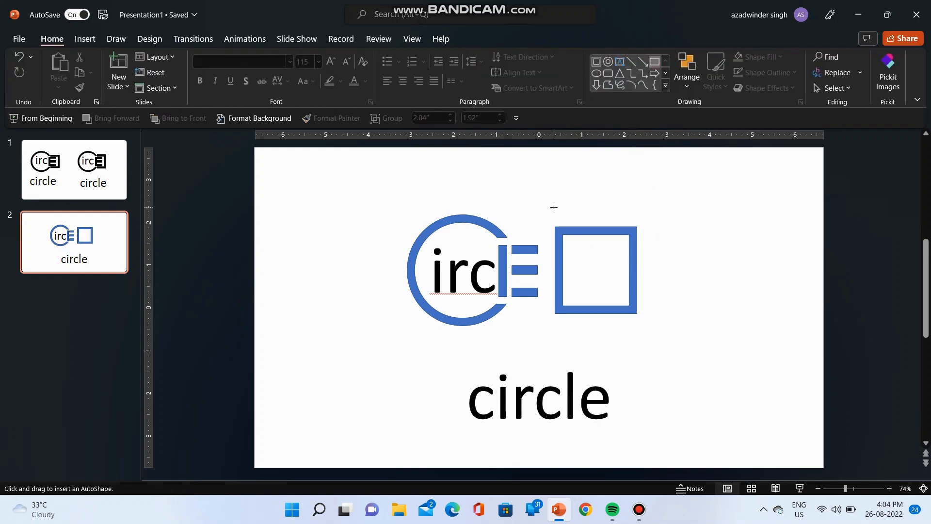
{"action": "left_click_drag", "start_coordinate": [553, 209], "coordinate": [585, 356]}
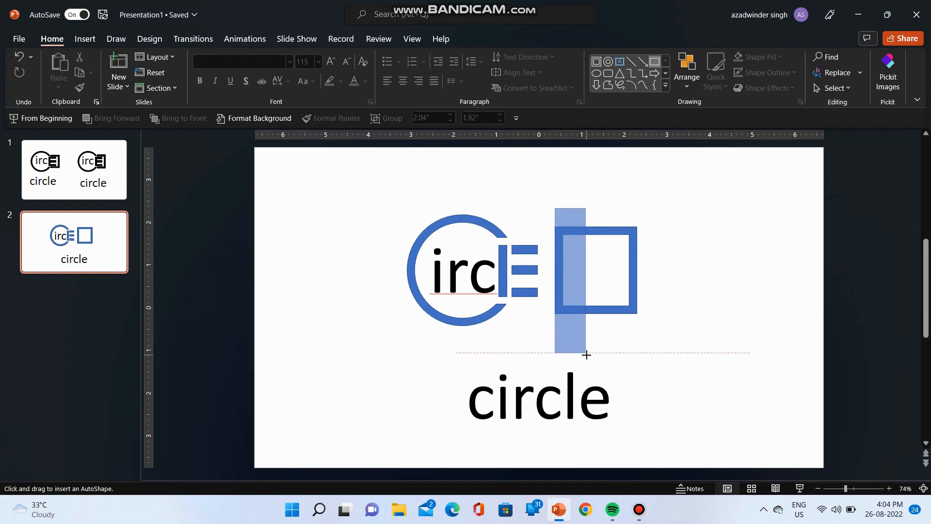
{"action": "left_click_drag", "start_coordinate": [587, 355], "coordinate": [569, 346]}
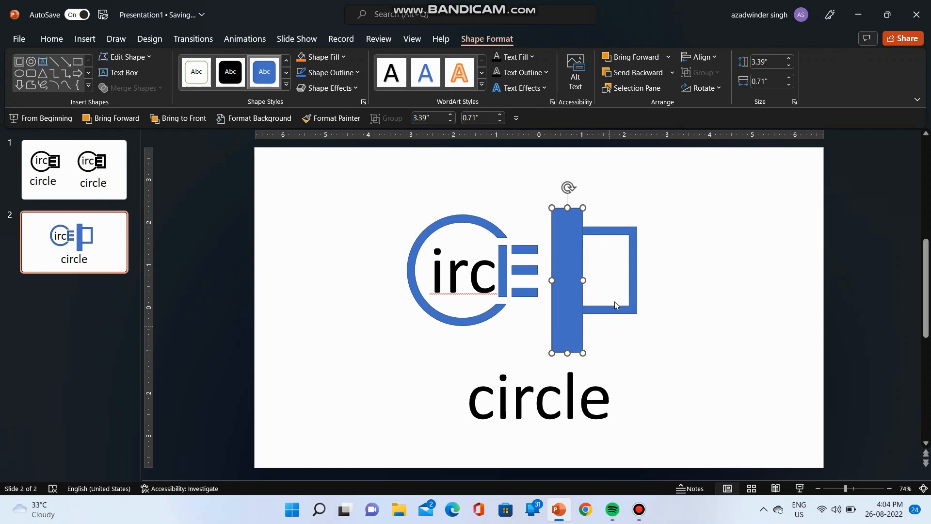
{"action": "left_click", "coordinate": [611, 308], "text": "shift"}
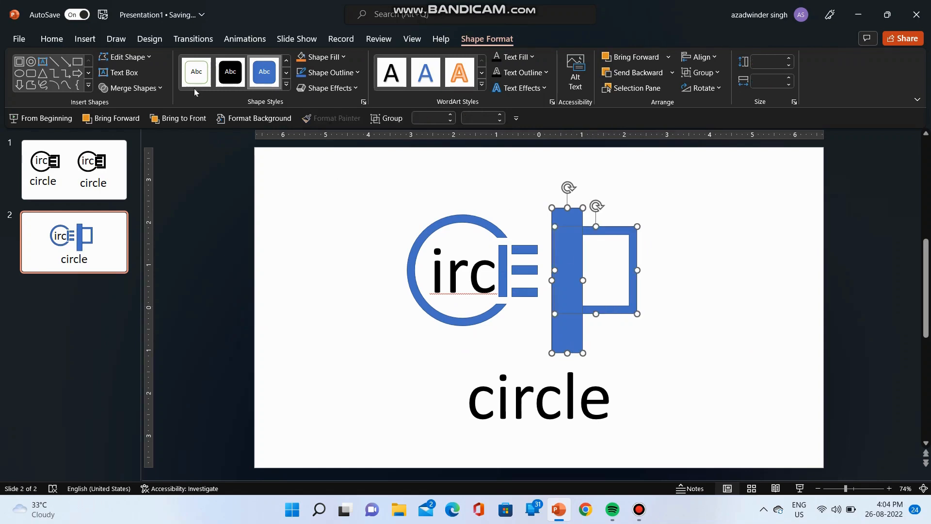
{"action": "left_click", "coordinate": [129, 88]}
{"action": "left_click", "coordinate": [133, 138]}
{"action": "left_click", "coordinate": [449, 347]}
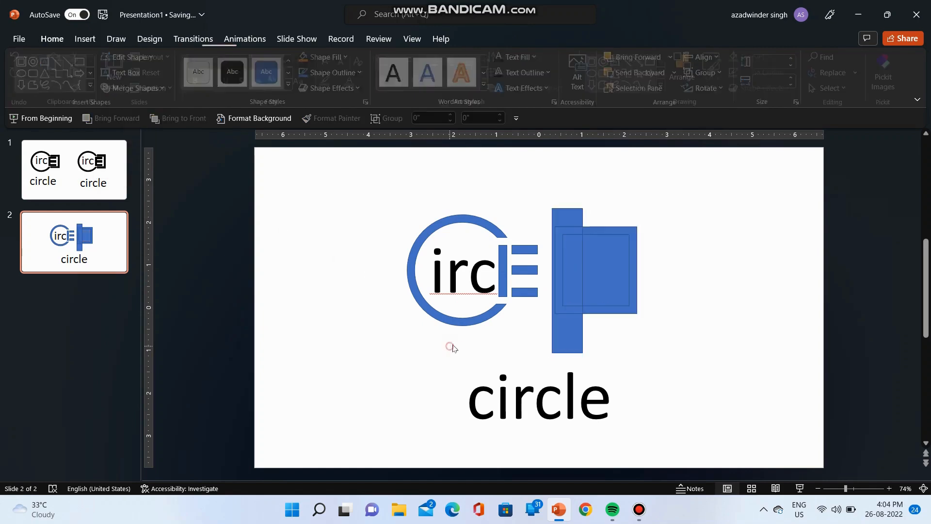
Delete the tall rectangle's fragments and the frame's inner fill, keeping only the right-hand bracket
{"action": "left_click", "coordinate": [558, 335]}
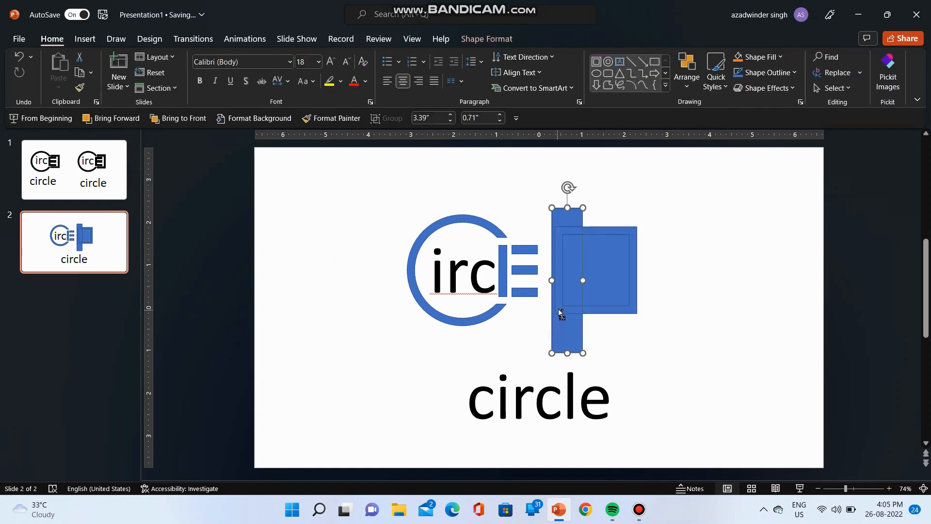
{"action": "left_click", "coordinate": [559, 302], "text": "ctrl"}
{"action": "left_click", "coordinate": [566, 287], "text": "ctrl"}
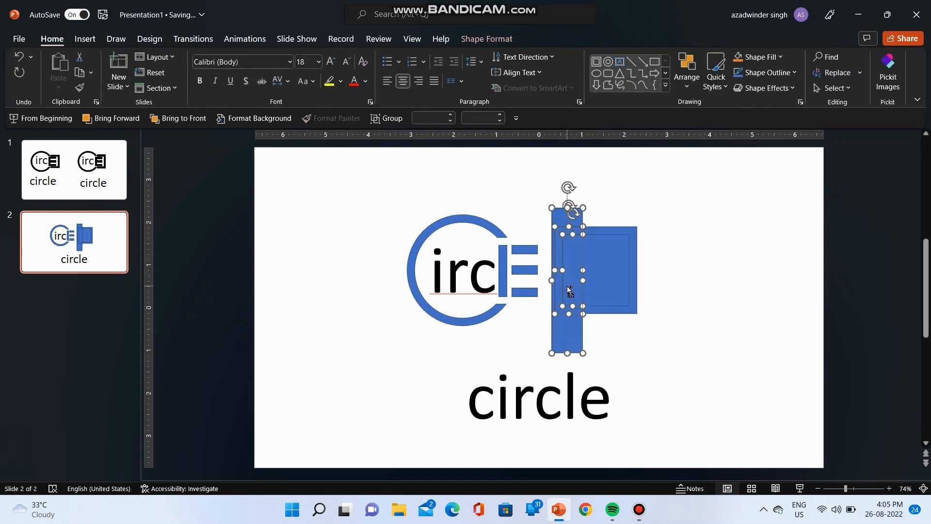
{"action": "key", "text": "Delete"}
{"action": "left_click", "coordinate": [604, 281]}
{"action": "key", "text": "Delete"}
Move the bracket around the E bars, reduce its height to about 2", and nudge it slightly up and left
{"action": "left_click_drag", "start_coordinate": [632, 286], "coordinate": [558, 282]}
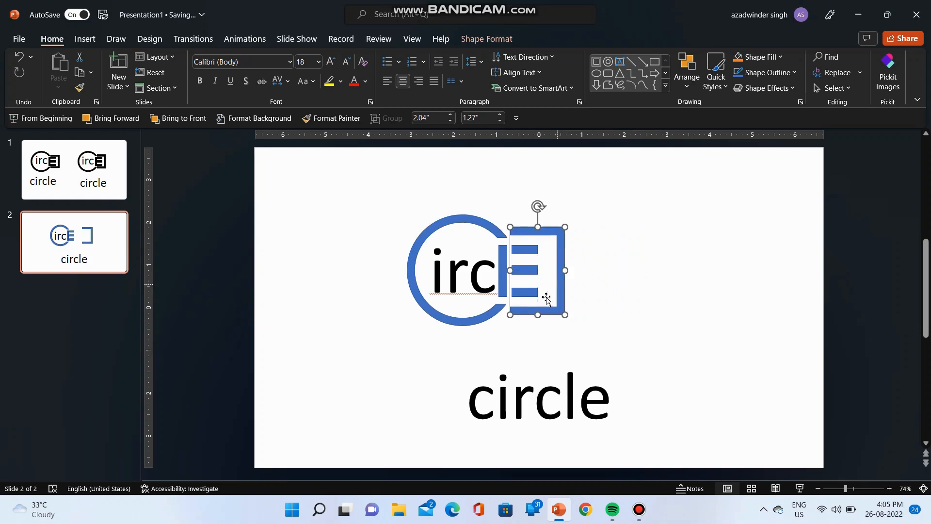
{"action": "left_click_drag", "start_coordinate": [537, 315], "coordinate": [537, 313]}
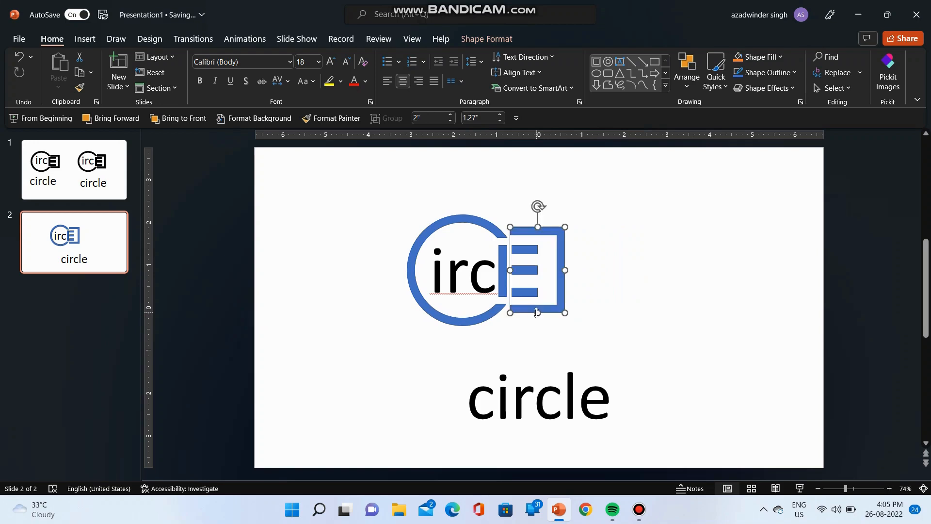
{"action": "key", "text": "ctrl+Up"}
{"action": "key", "text": "ctrl+Up"}
{"action": "key", "text": "ctrl+Up"}
{"action": "key", "text": "ctrl+Up"}
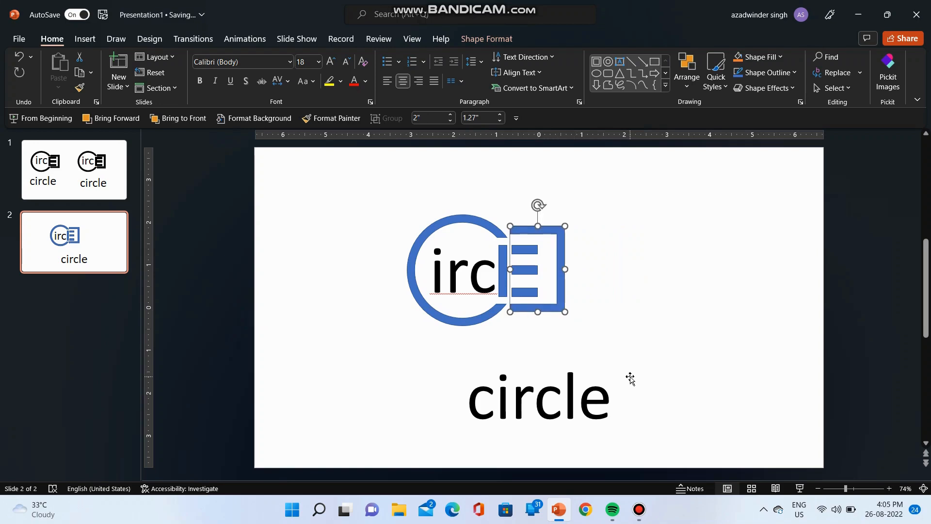
{"action": "key", "text": "ctrl+Left"}
{"action": "key", "text": "ctrl+Left"}
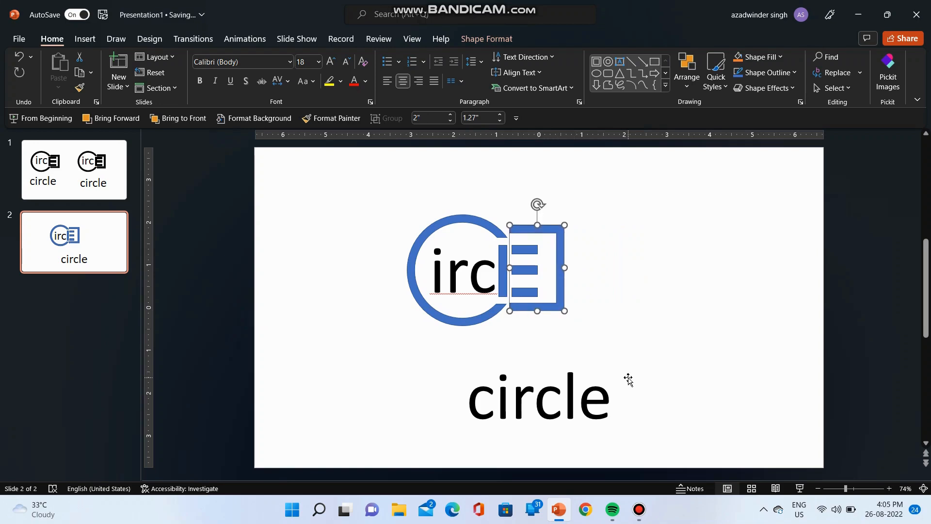
Resize the bracket to about 1.88" high and 1.11" wide so it fits closely around the E
{"action": "left_click_drag", "start_coordinate": [538, 228], "coordinate": [536, 230]}
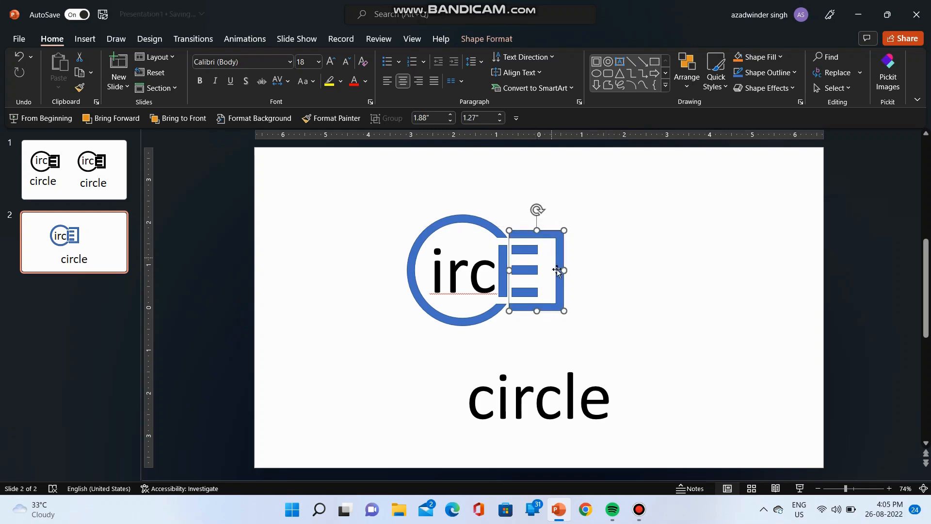
{"action": "left_click_drag", "start_coordinate": [564, 269], "coordinate": [557, 270]}
{"action": "left_click", "coordinate": [650, 327]}
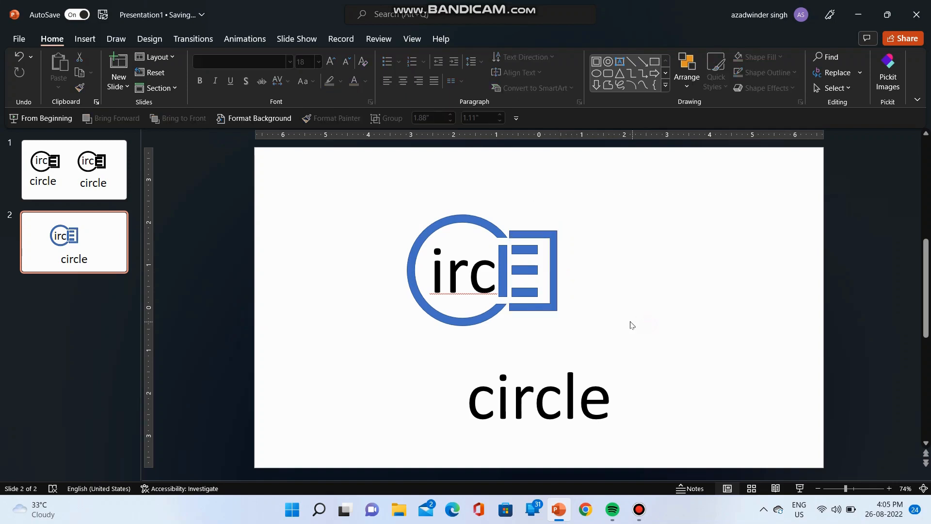
Apply the solid black shape style to the C-shaped ring, all the bars and the bracket together
{"action": "left_click", "coordinate": [476, 325]}
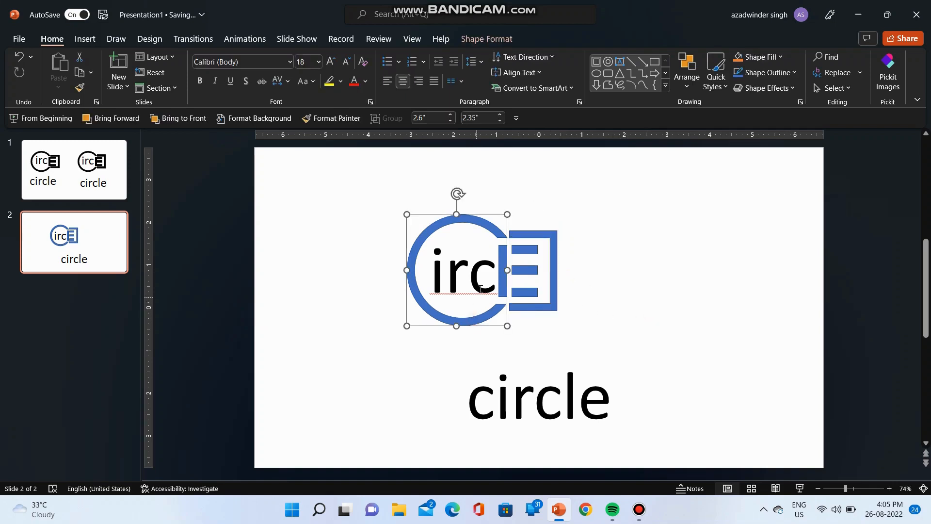
{"action": "left_click", "coordinate": [502, 267], "text": "shift"}
{"action": "left_click", "coordinate": [523, 250], "text": "shift"}
{"action": "left_click", "coordinate": [524, 266], "text": "shift"}
{"action": "left_click", "coordinate": [524, 291], "text": "shift"}
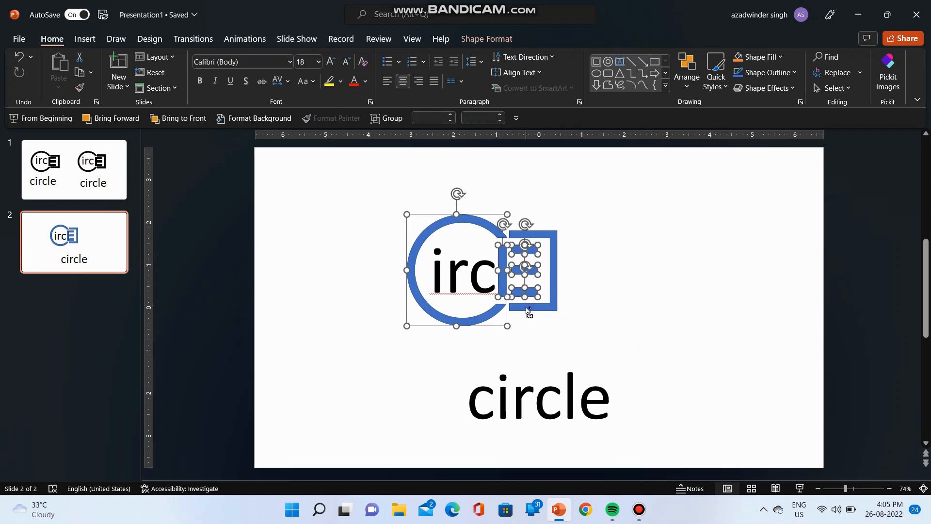
{"action": "left_click", "coordinate": [529, 309], "text": "shift"}
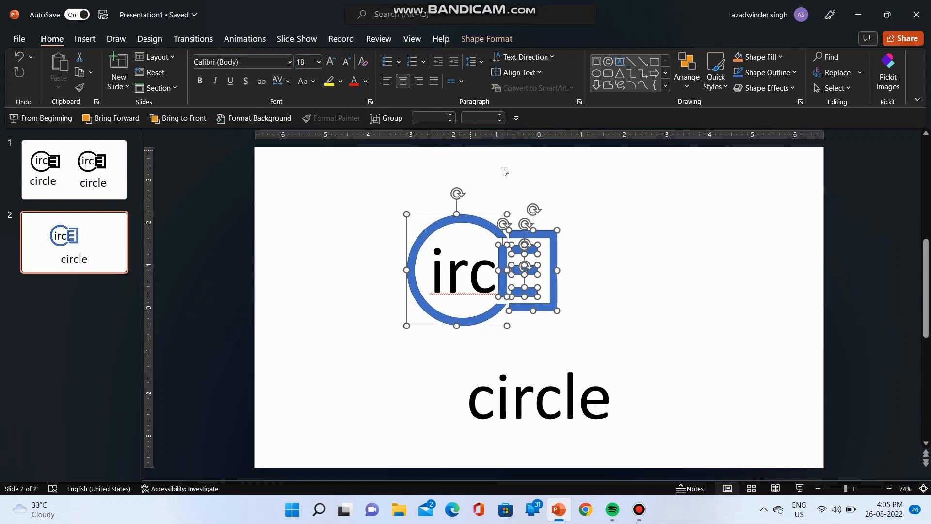
{"action": "left_click", "coordinate": [485, 41]}
{"action": "left_click", "coordinate": [234, 86]}
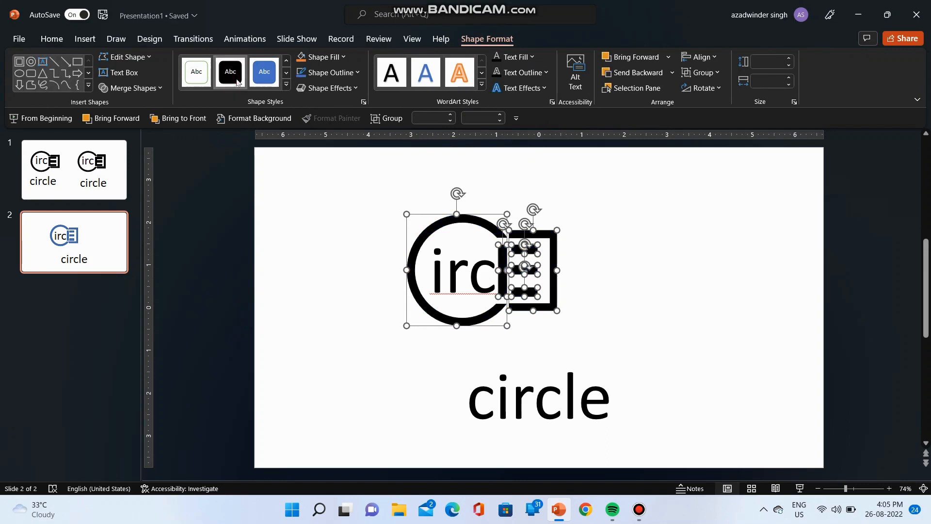
{"action": "left_click", "coordinate": [603, 278]}
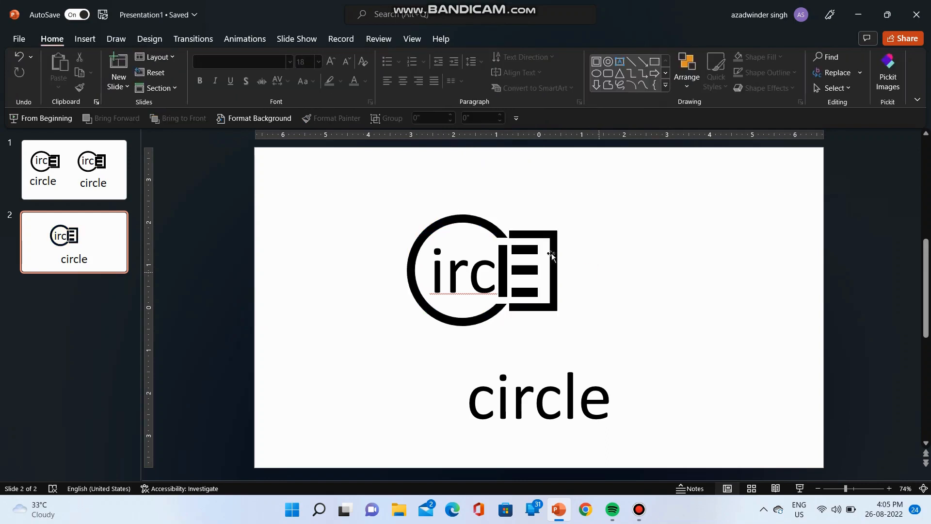
Group all the logo parts, including the "irc" text, and move the group above the word "circle"
{"action": "left_click_drag", "start_coordinate": [383, 186], "coordinate": [633, 346]}
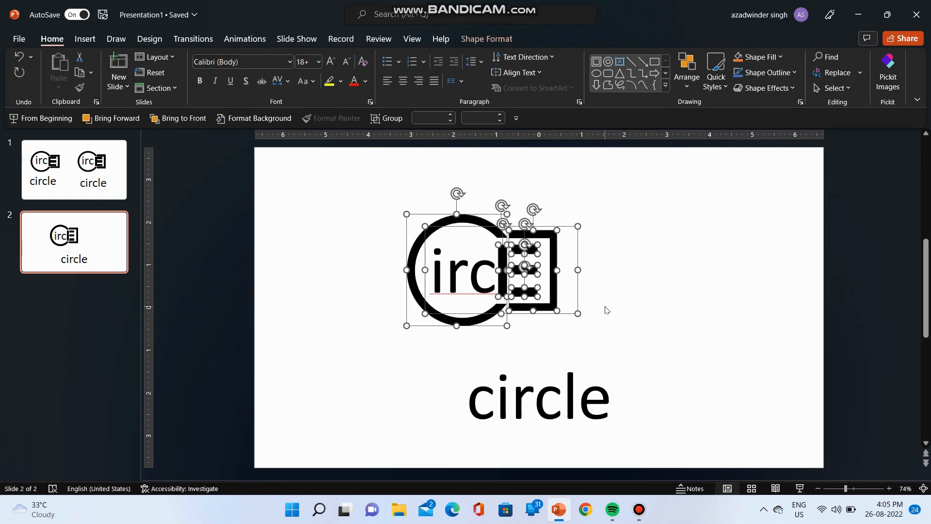
{"action": "key", "text": "ctrl+g"}
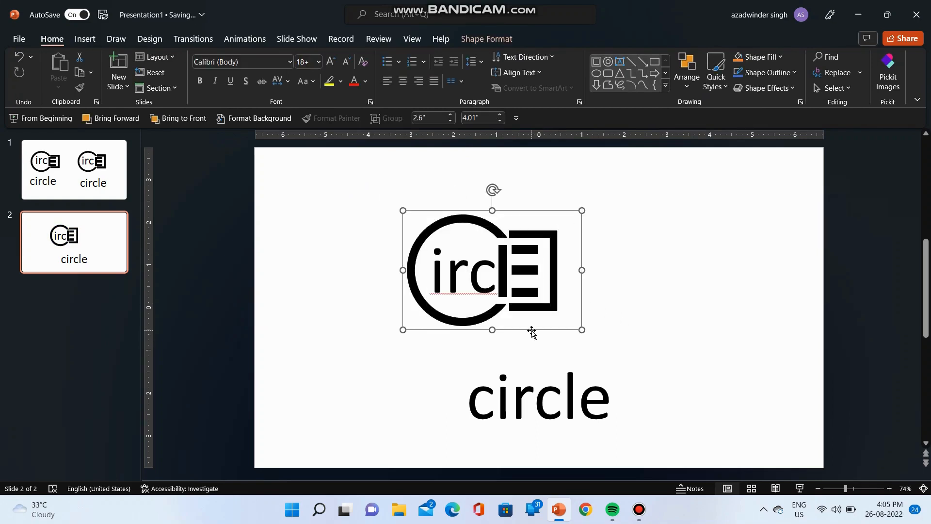
{"action": "left_click_drag", "start_coordinate": [531, 330], "coordinate": [588, 337]}
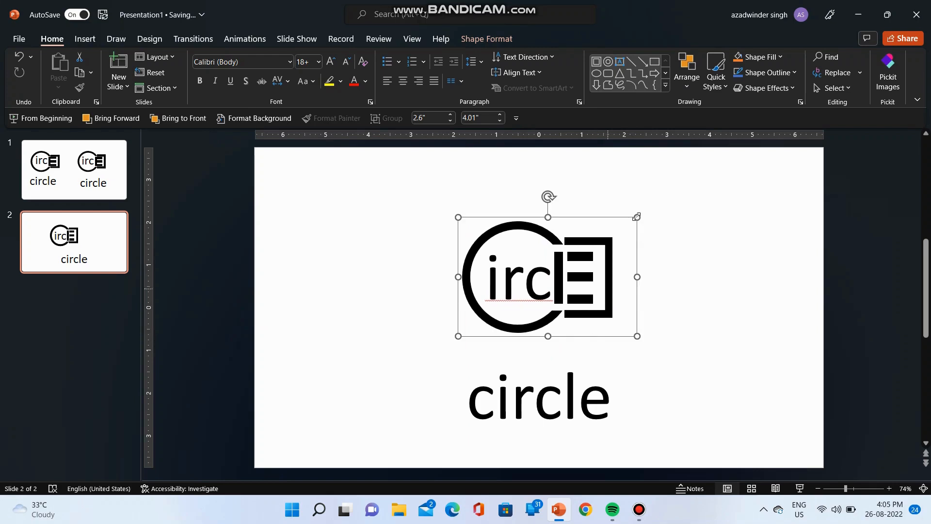
Align the logo group to the slide's horizontal center and vertical middle
{"action": "left_click", "coordinate": [494, 41]}
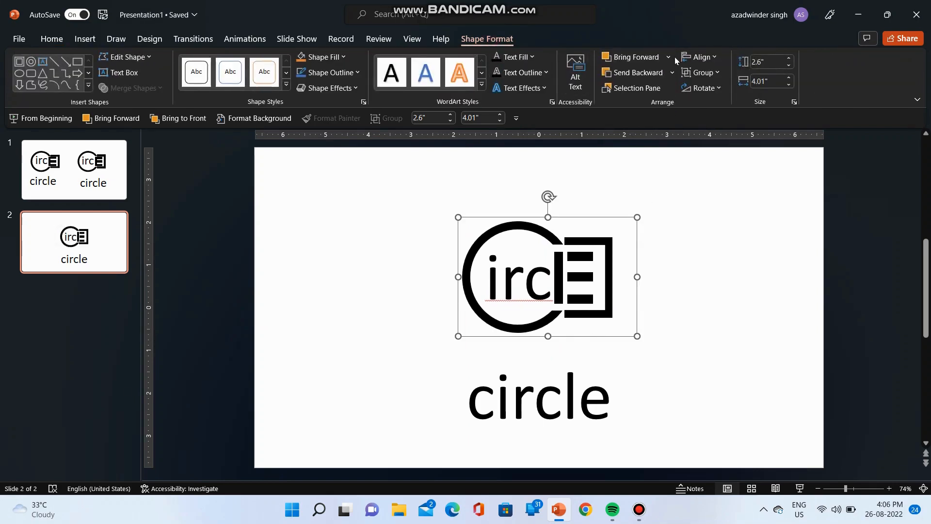
{"action": "left_click", "coordinate": [693, 58]}
{"action": "left_click", "coordinate": [699, 89]}
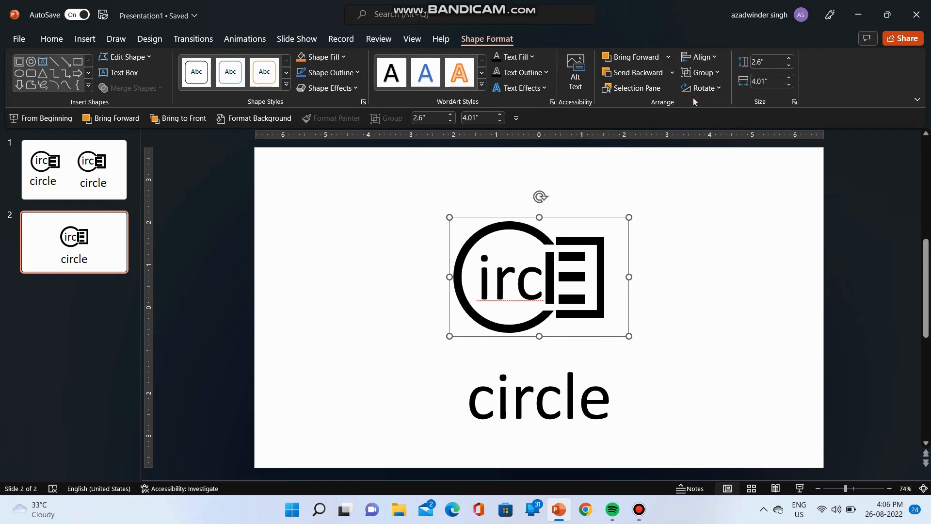
{"action": "left_click", "coordinate": [696, 60]}
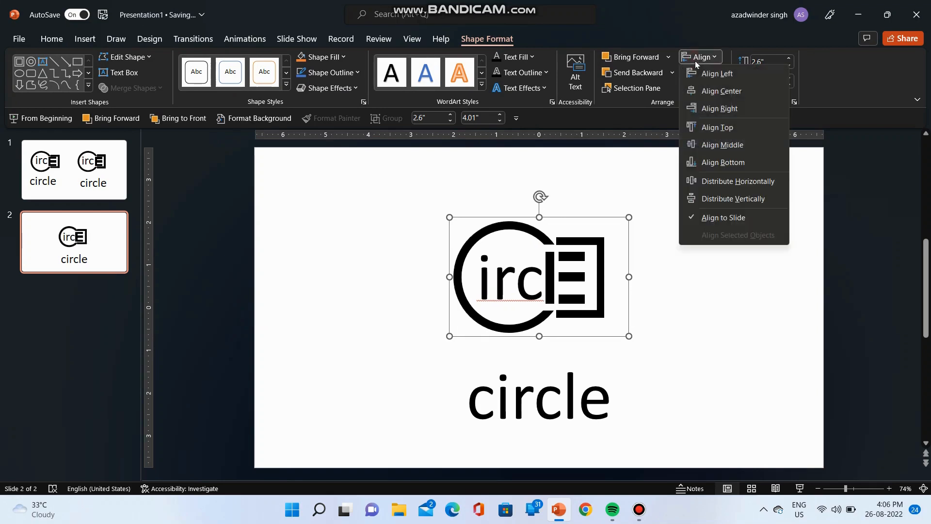
{"action": "left_click", "coordinate": [703, 148]}
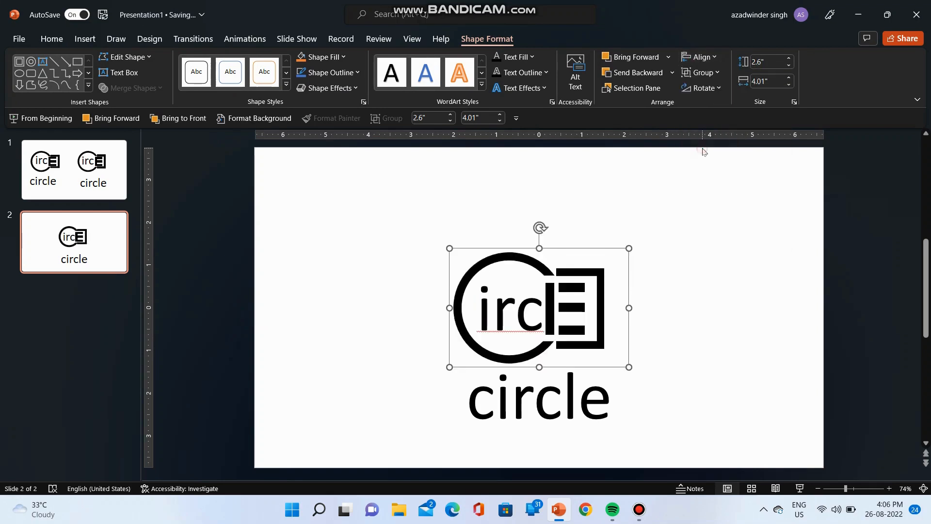
Narrow the "circle" text box to about 3.7" wide and move it slightly down, clear of the logo
{"action": "left_click", "coordinate": [637, 400]}
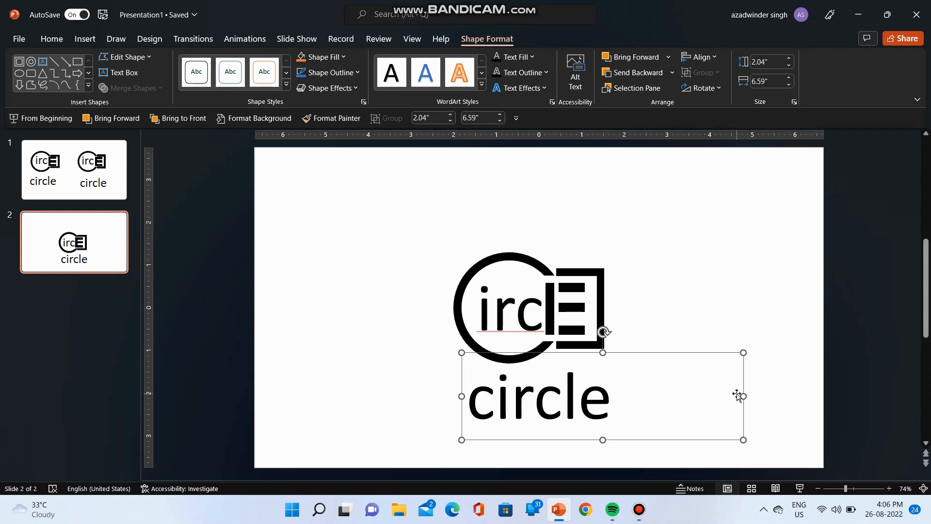
{"action": "left_click_drag", "start_coordinate": [743, 396], "coordinate": [620, 399]}
{"action": "mouse_move", "coordinate": [569, 353]}
{"action": "left_mouse_down"}
{"action": "mouse_move", "coordinate": [551, 349]}
{"action": "mouse_move", "coordinate": [564, 365]}
{"action": "left_mouse_up"}
Move the logo group straight up about 1", keeping it horizontally centered on the slide
{"action": "left_click", "coordinate": [543, 294]}
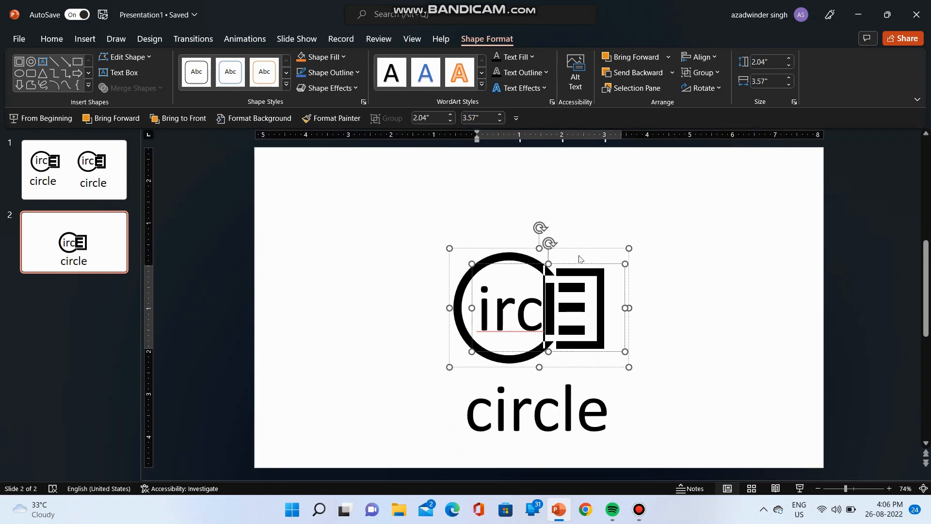
{"action": "key", "text": "ctrl+g"}
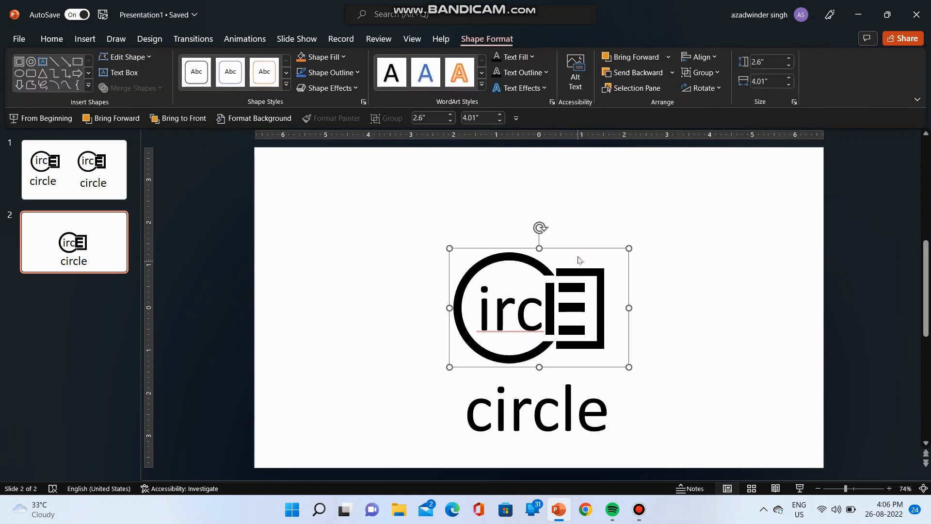
{"action": "left_click_drag", "start_coordinate": [578, 247], "coordinate": [581, 206]}
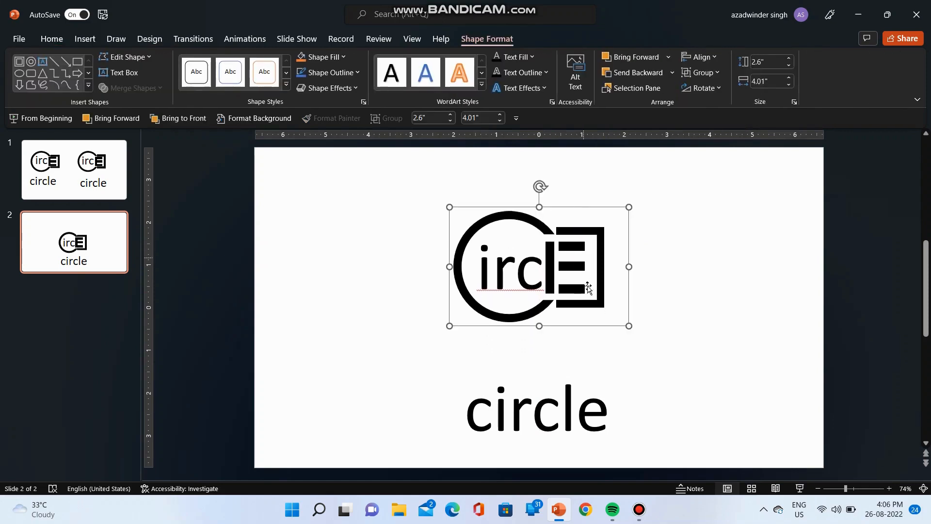
Nudge the "circle" text box sideways to center it under the logo, and move it up about 0.6" closer
{"action": "left_click", "coordinate": [591, 393]}
{"action": "key", "text": "Left"}
{"action": "key", "text": "Left"}
{"action": "key", "text": "shift+Right"}
{"action": "left_click", "coordinate": [619, 346]}
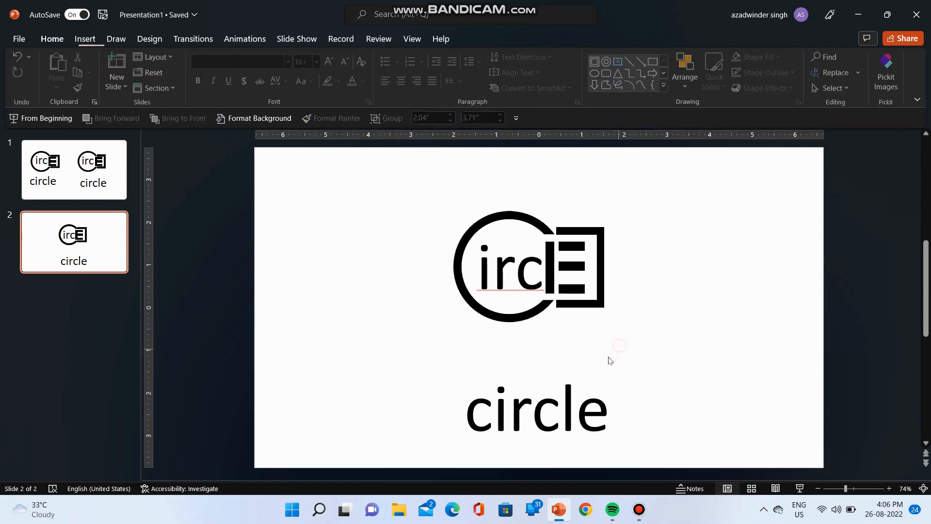
{"action": "left_click", "coordinate": [595, 365]}
{"action": "left_click_drag", "start_coordinate": [595, 365], "coordinate": [596, 340]}
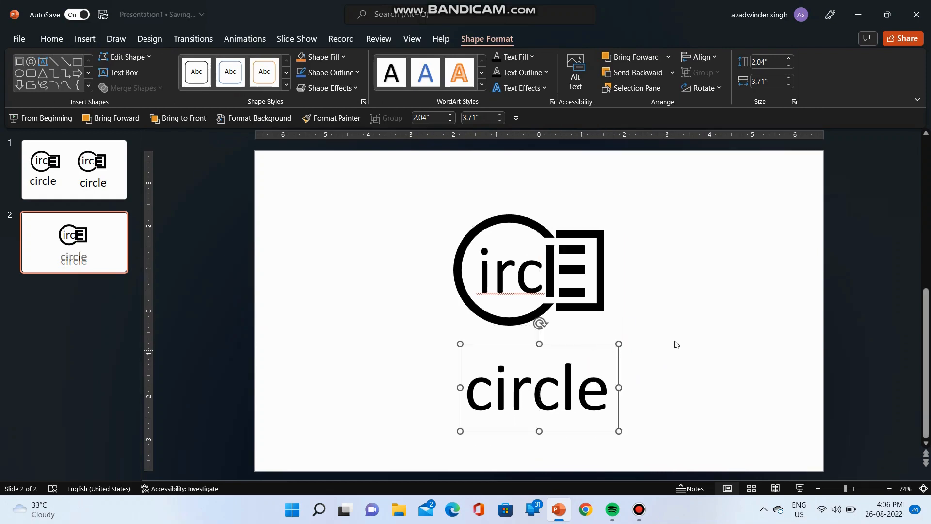
{"action": "left_click", "coordinate": [674, 334]}
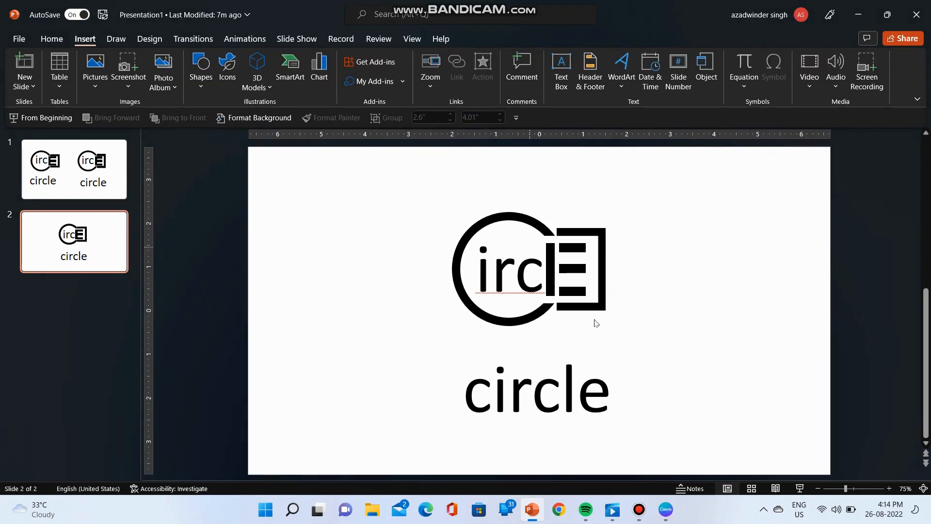
Present the current slide full screen to view the finished logo
{"action": "left_click", "coordinate": [799, 489]}
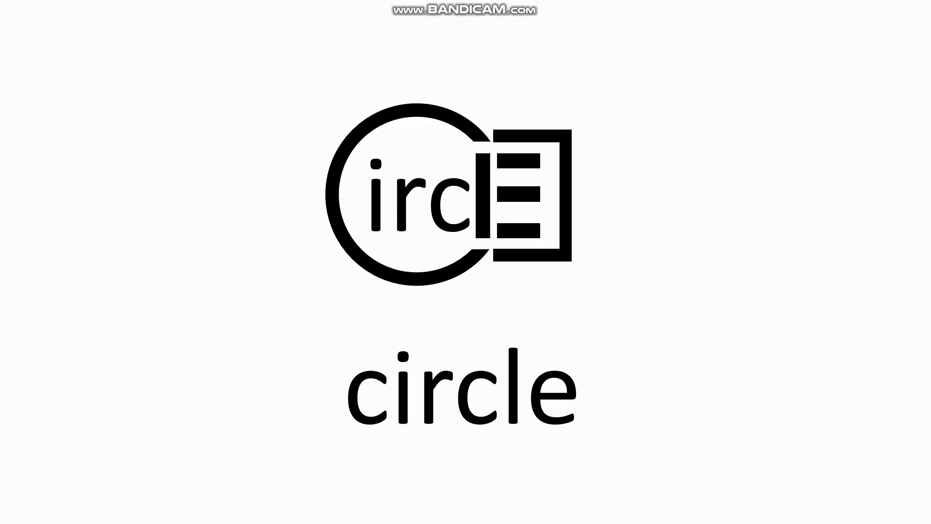